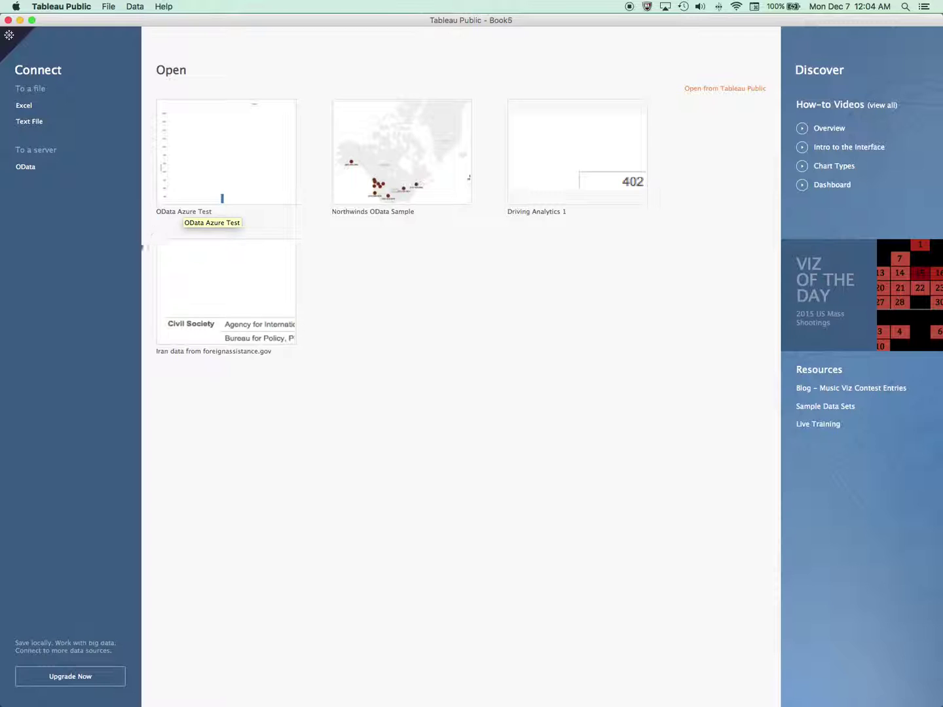
Switch from Tableau Public to Chrome, showing the JayData blog post on setting up a nodejs OData endpoint
key(super+Tab)
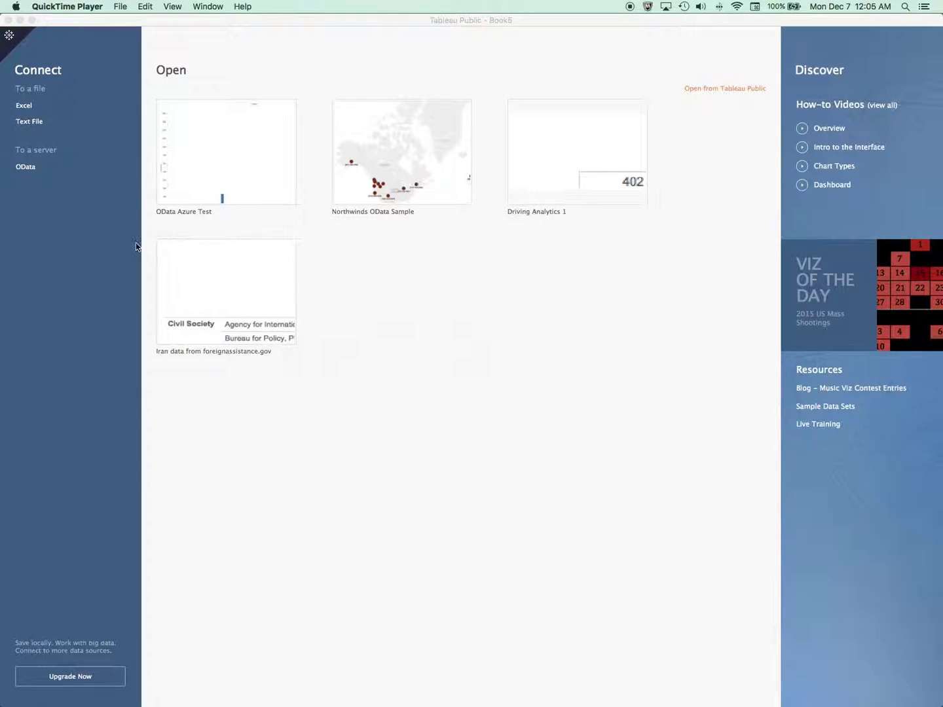
key(super+Tab)
key(Tab)
click(242, 68)
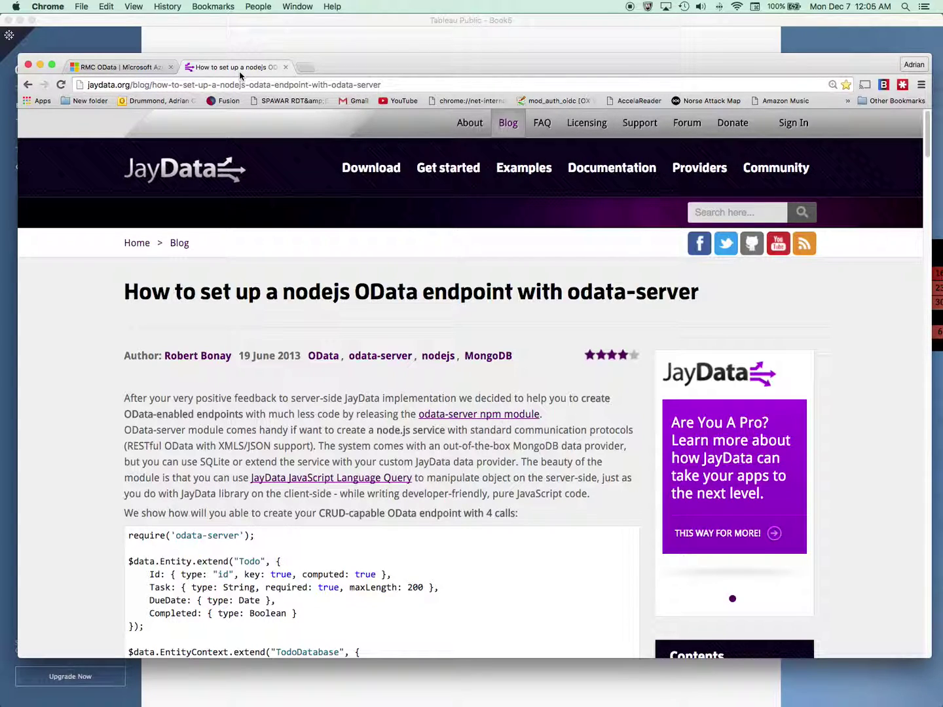
scroll(187, 266, down, 5)
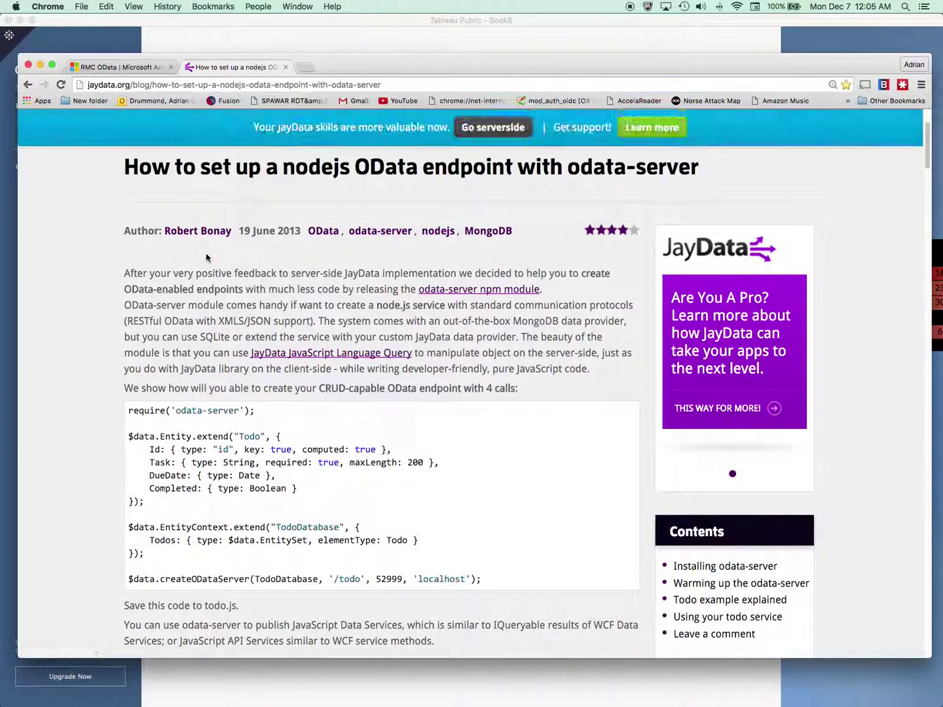
scroll(187, 265, up, 5)
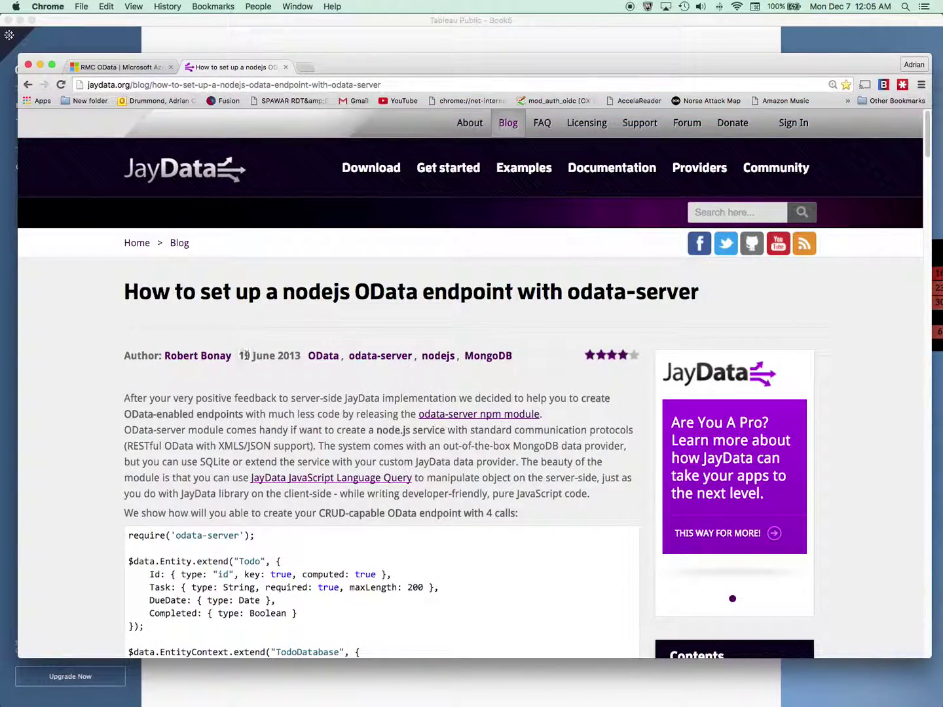
drag(236, 357, 298, 358)
click(159, 428)
From the RMC OData marketplace page, open the assets and sample queries overview and select the example Downloads URL
click(113, 67)
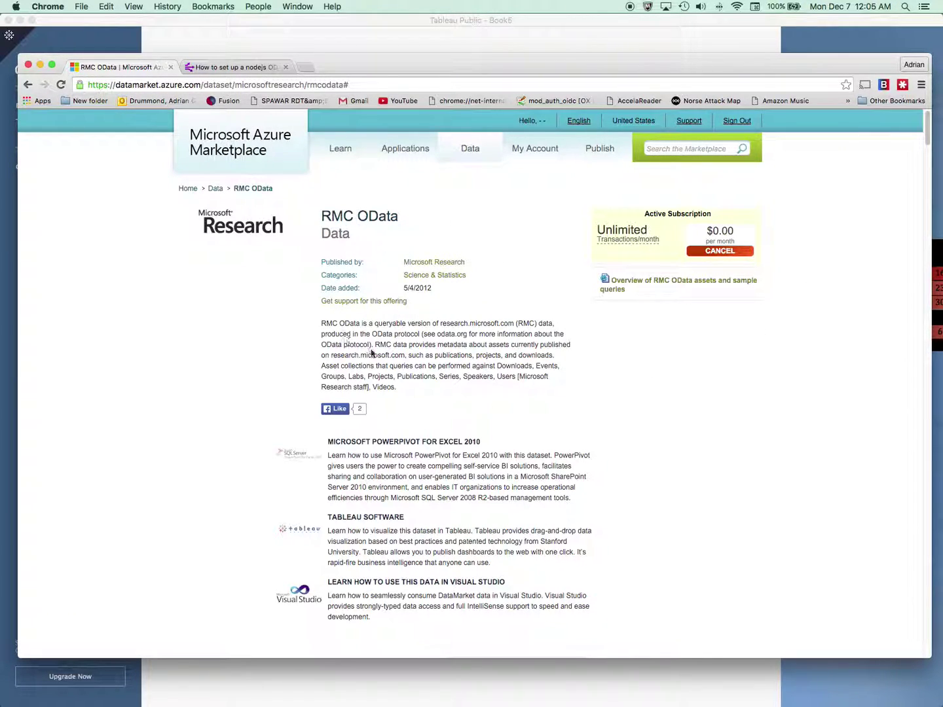
click(314, 531)
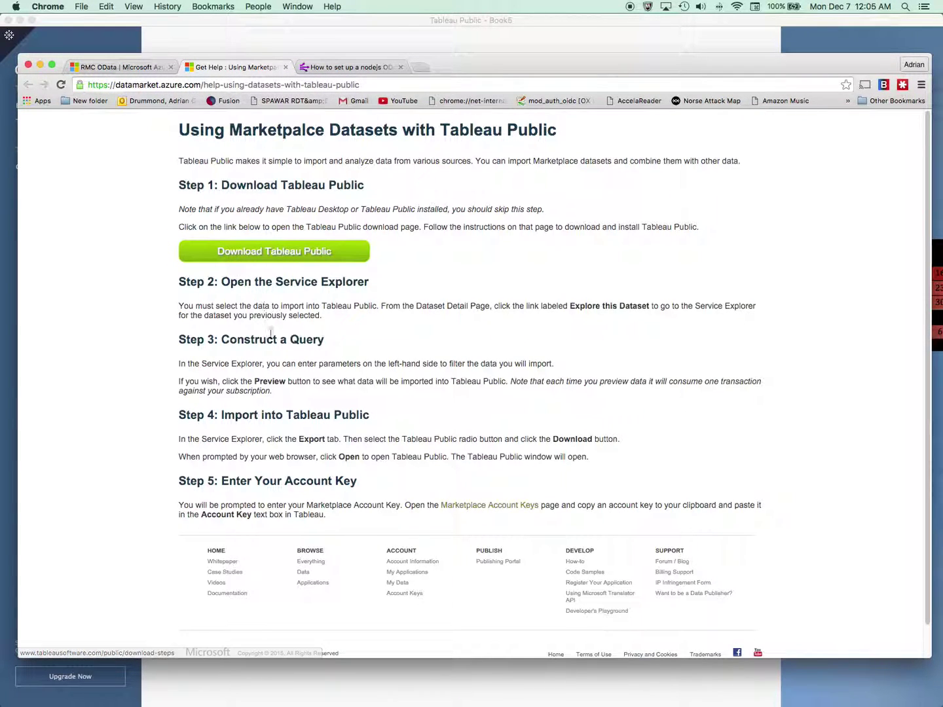
key(super+w)
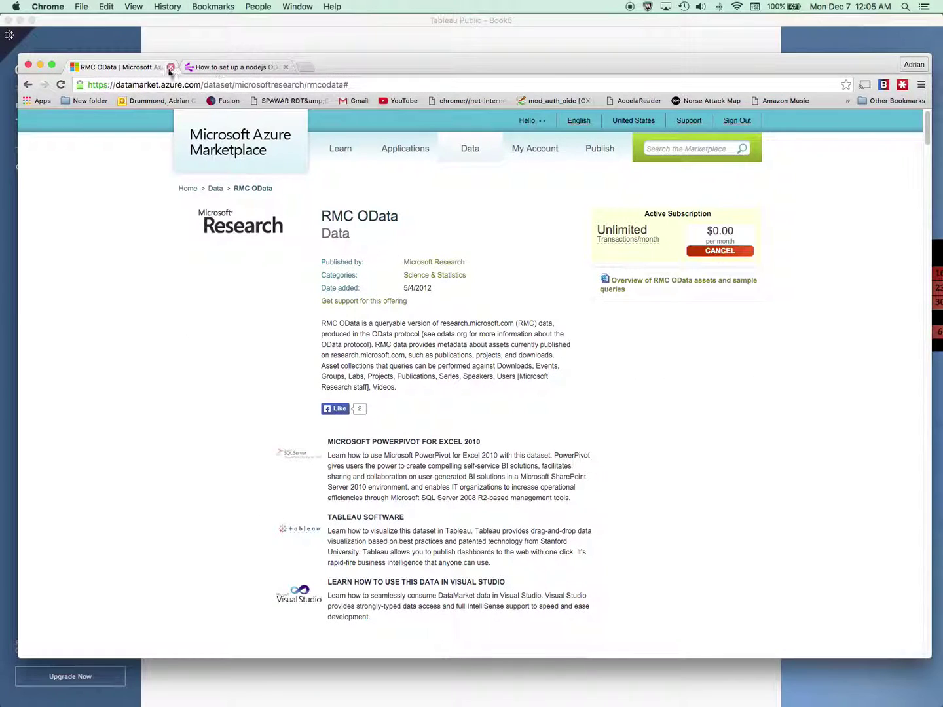
click(638, 281)
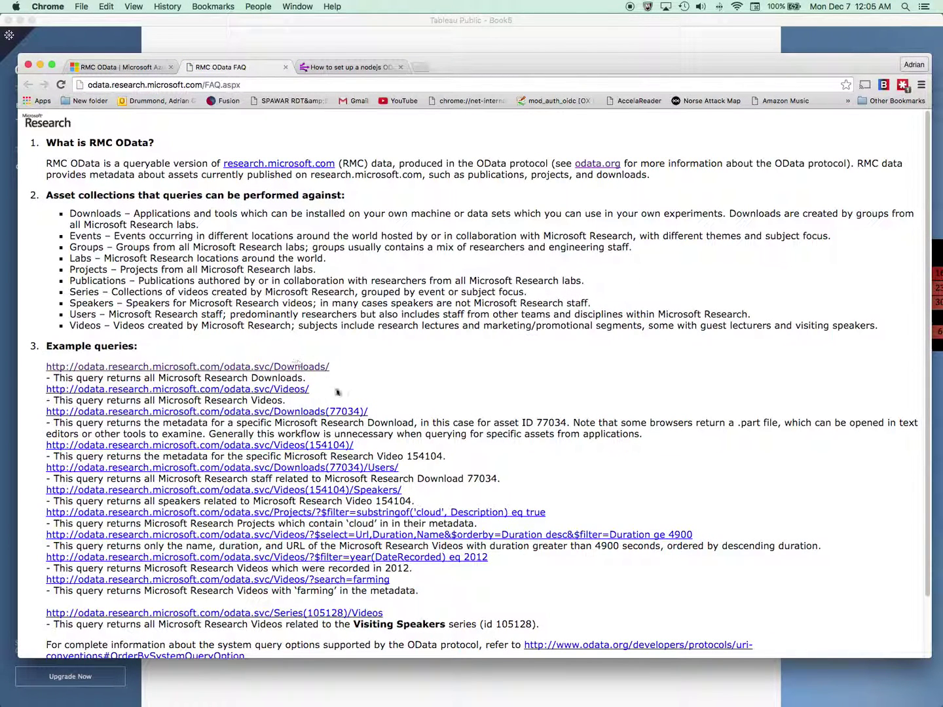
drag(331, 369, 43, 369)
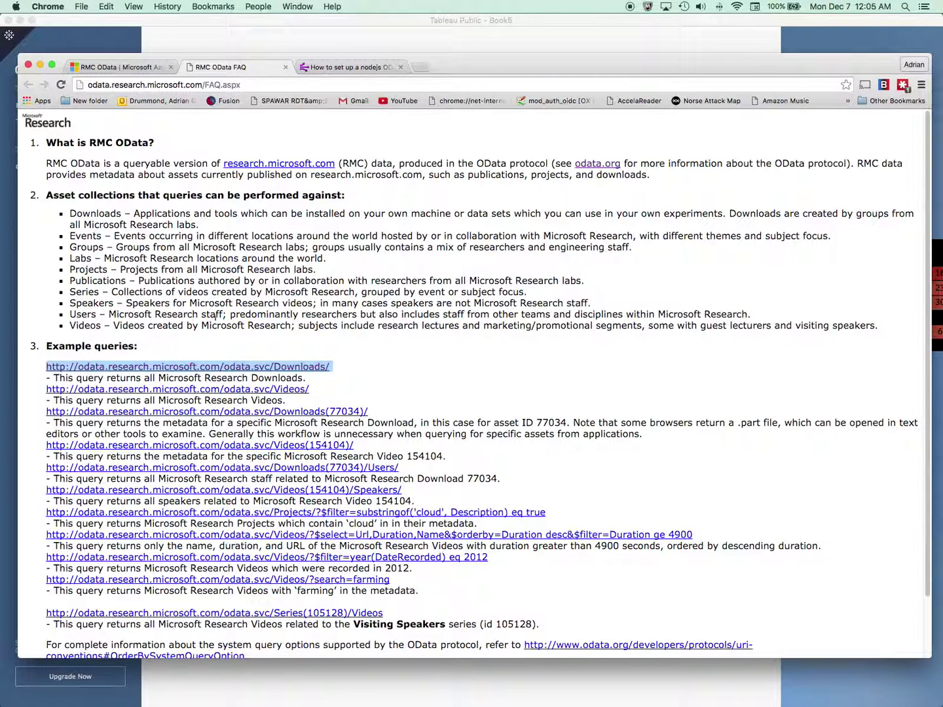
Copy the Downloads query URL and load it in a new tab
key(super+c)
key(super+t)
key(super+v)
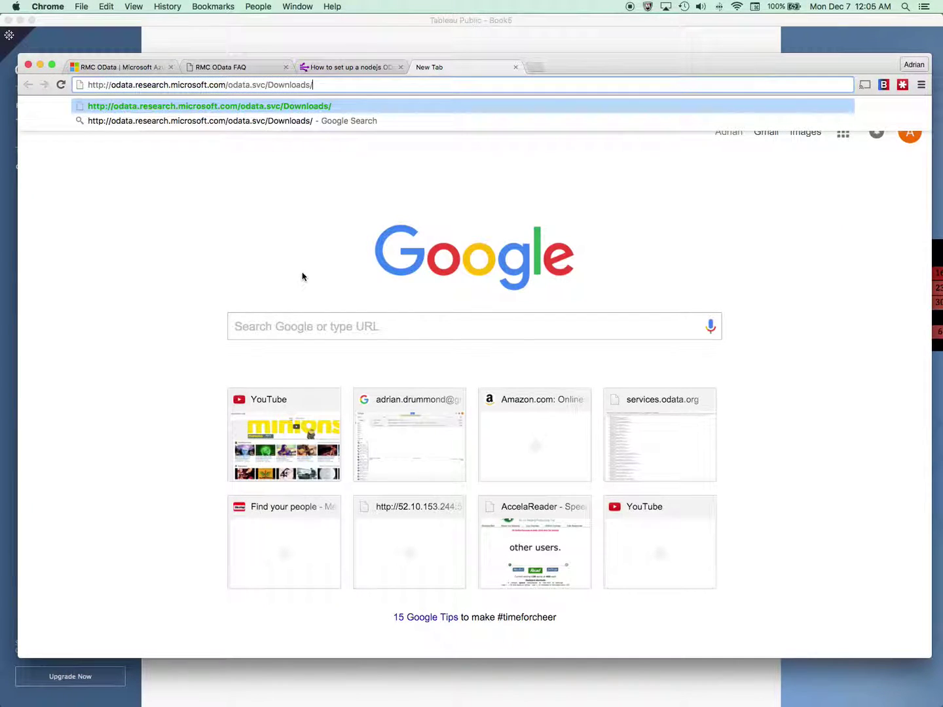
key(Return)
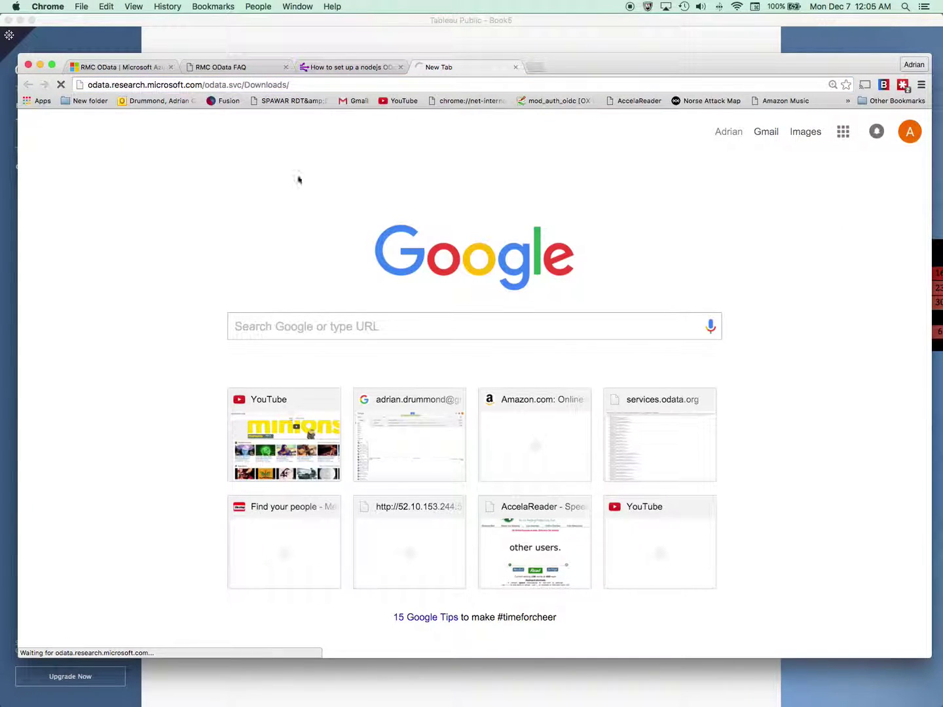
Replace Downloads with Events in the feed address, load the Events feed, and select its URL
click(268, 87)
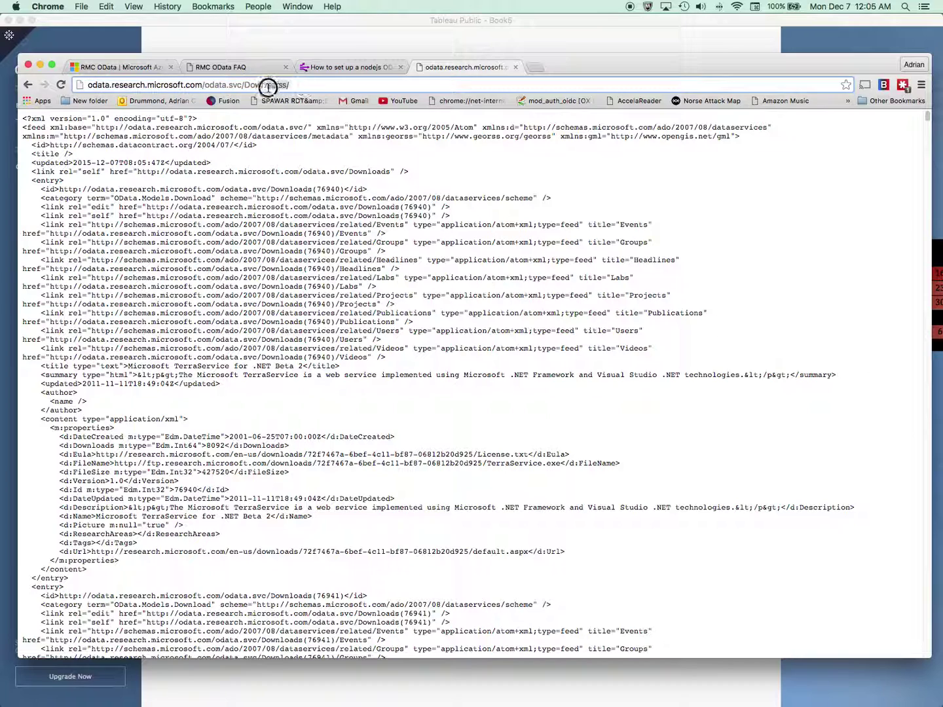
drag(289, 86, 246, 87)
key(BackSpace)
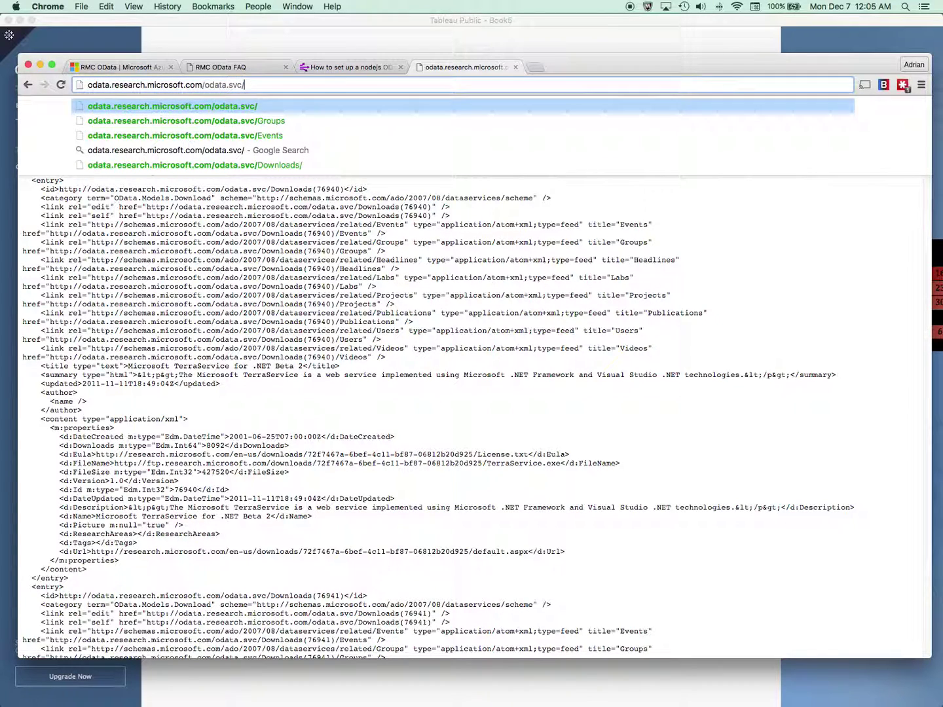
click(134, 67)
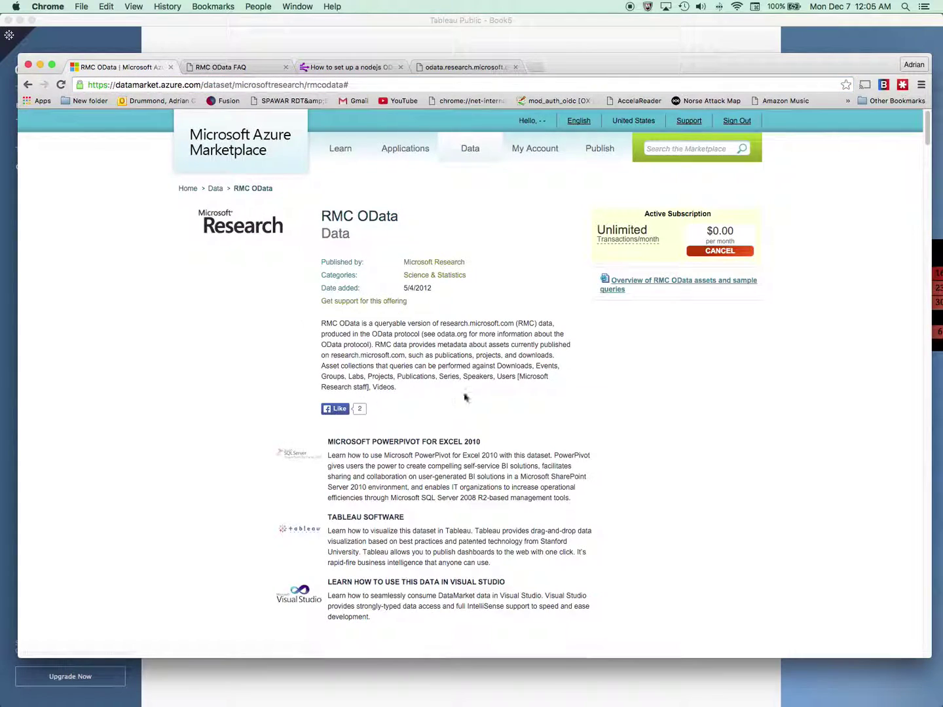
scroll(463, 393, down, 20)
scroll(302, 434, down, 2)
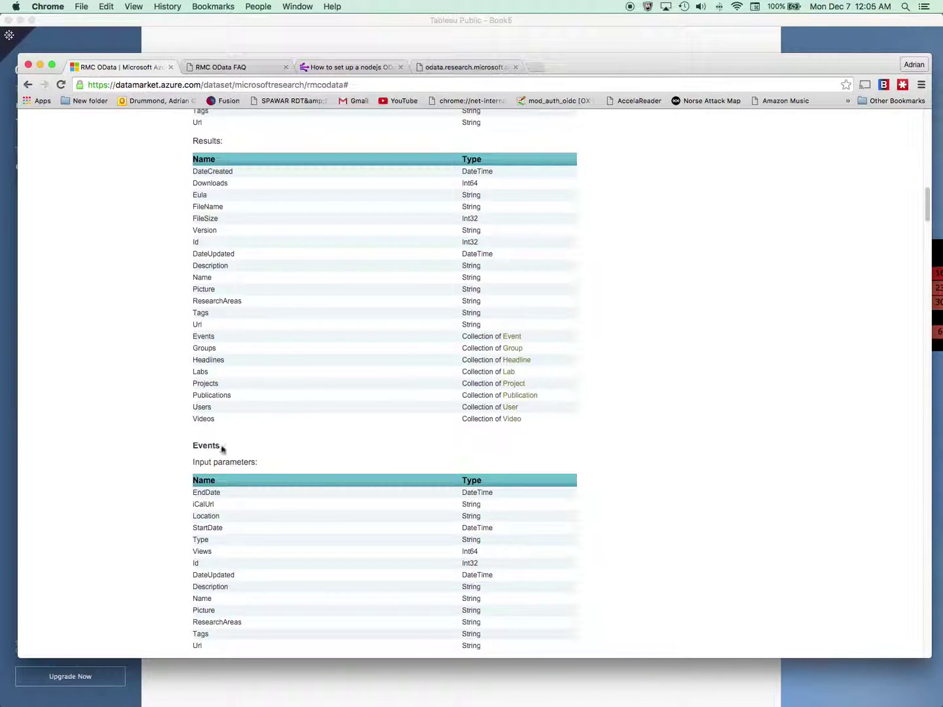
double_click(205, 446)
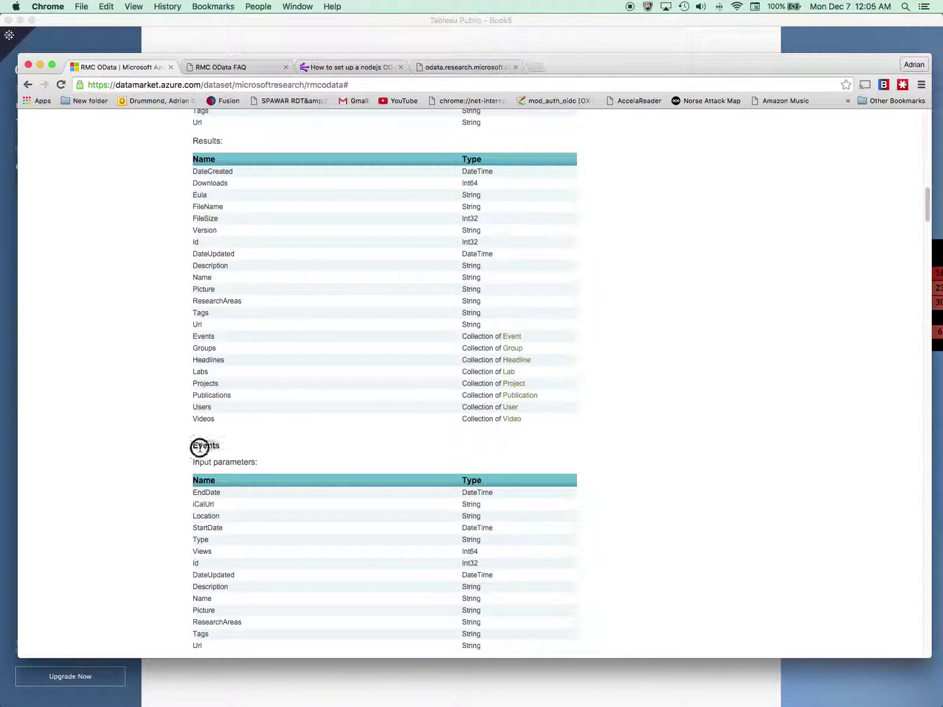
click(470, 69)
key(Right)
key(super+v)
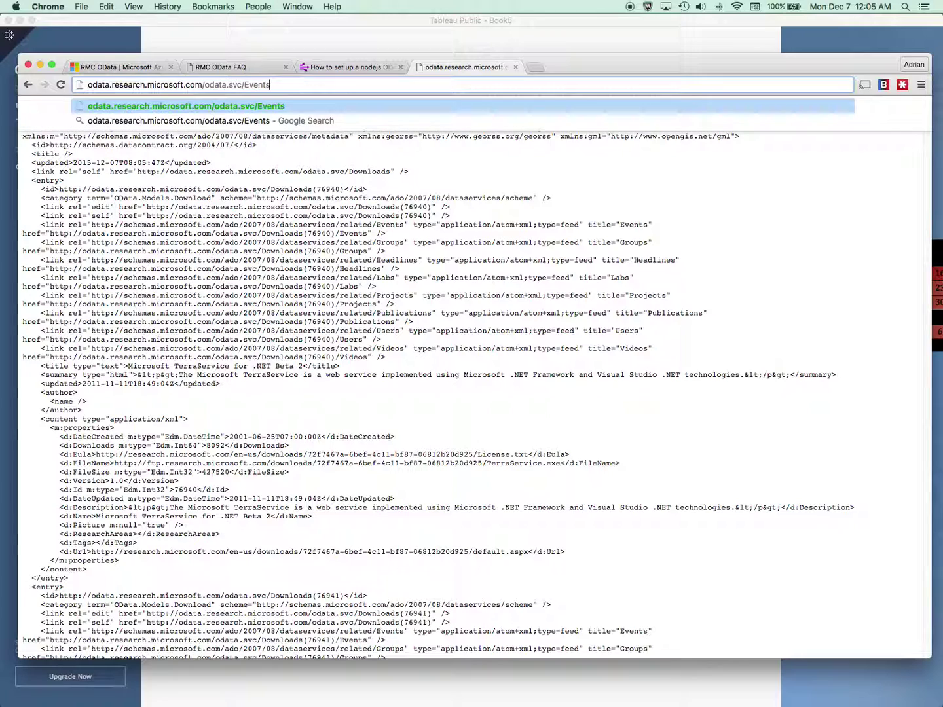
key(Return)
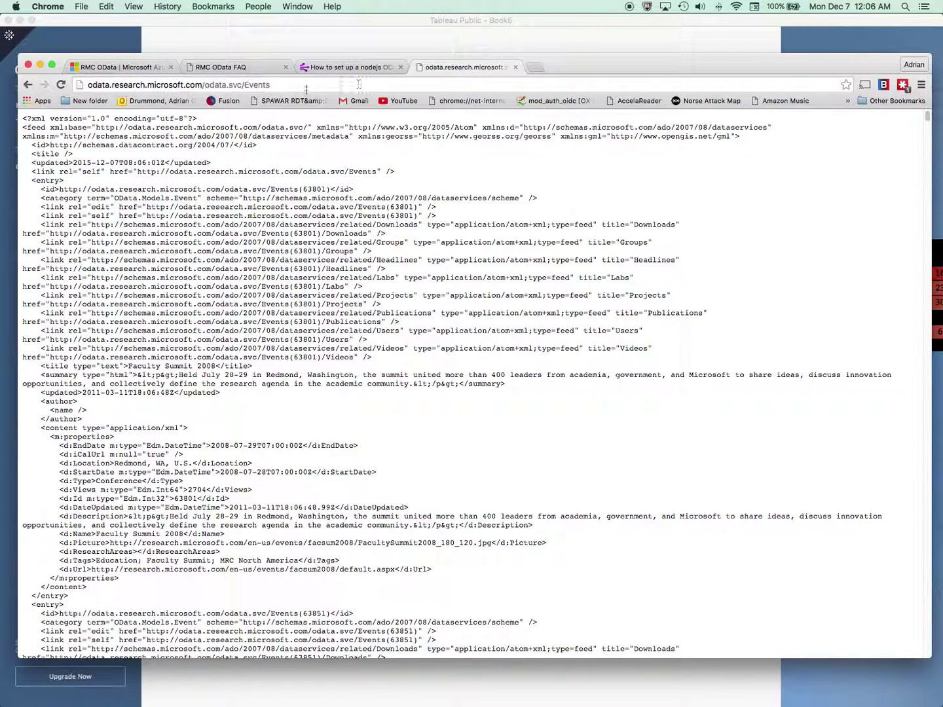
click(270, 86)
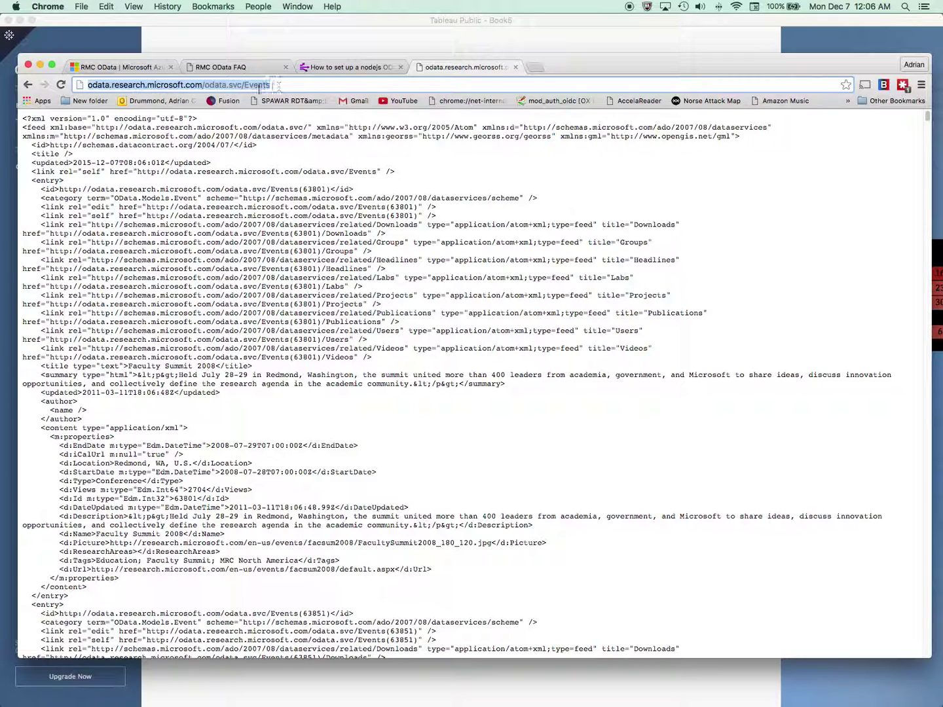
Check the Events feed in Chrome, then return to Tableau Public and choose the OData server connector
click(150, 47)
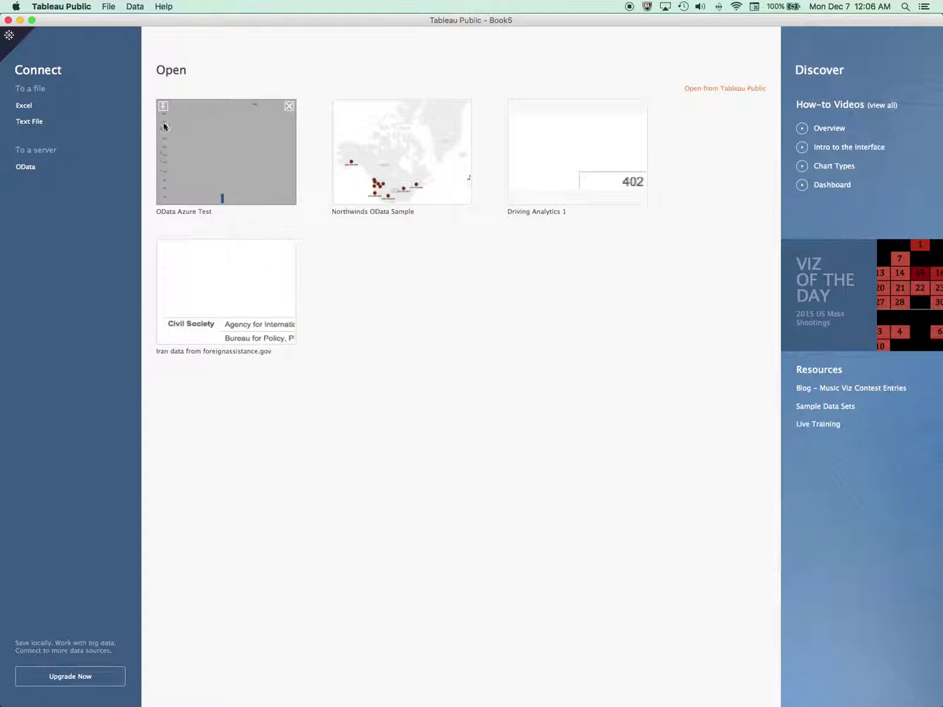
key(super+Tab)
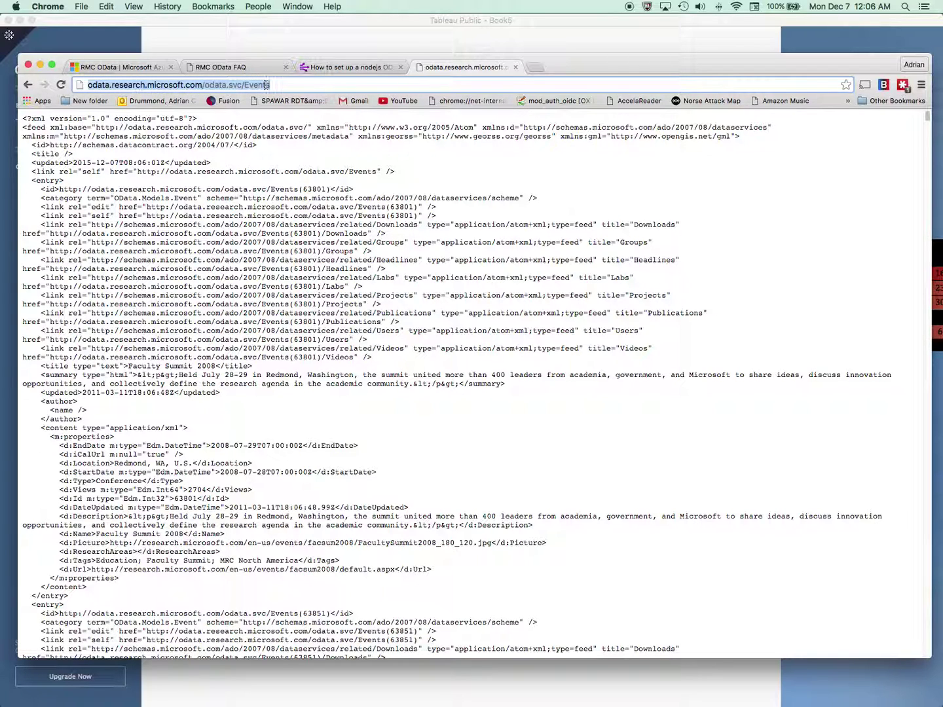
scroll(193, 192, down, 15)
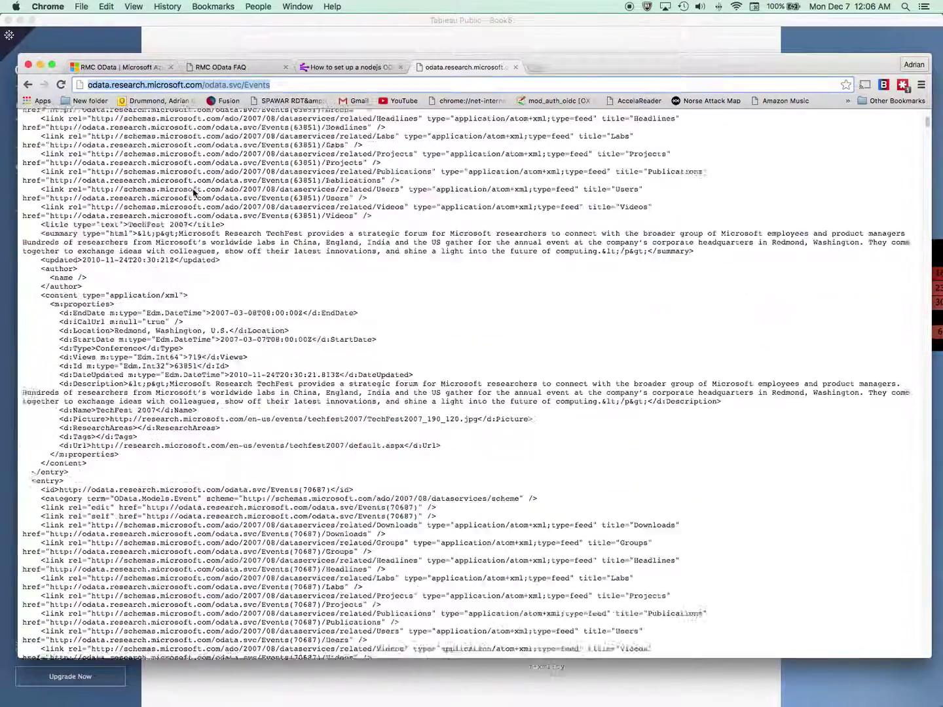
scroll(194, 192, up, 15)
key(super+Tab)
click(32, 169)
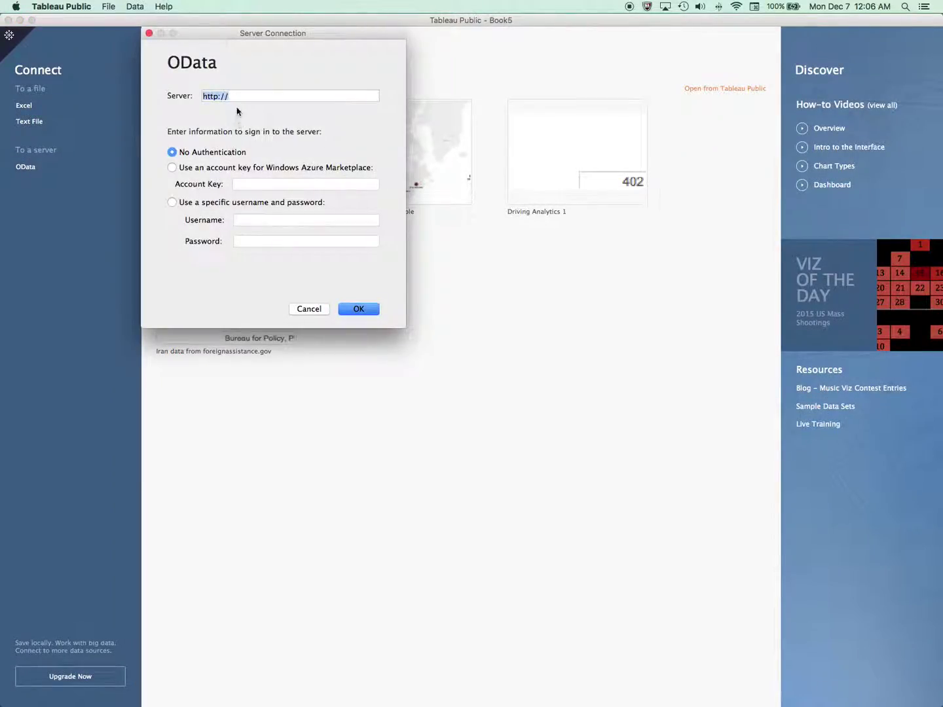
Set the OData server to the odata.svc/Events URL with No Authentication, connect, and open Sheet 1
click(232, 99)
double_click(232, 98)
key(super+v)
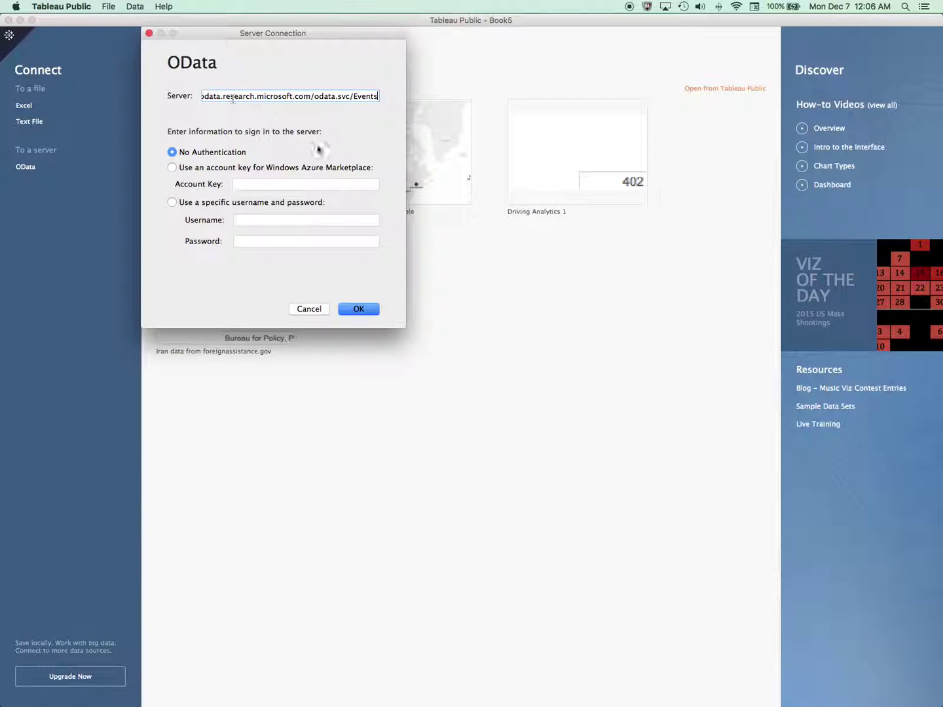
click(234, 204)
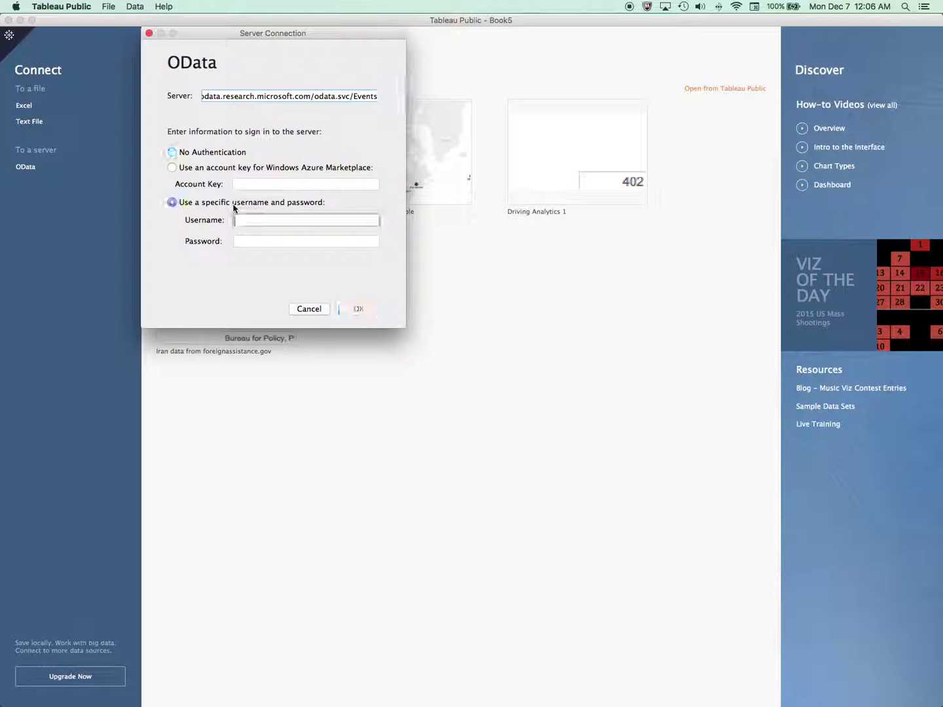
click(214, 152)
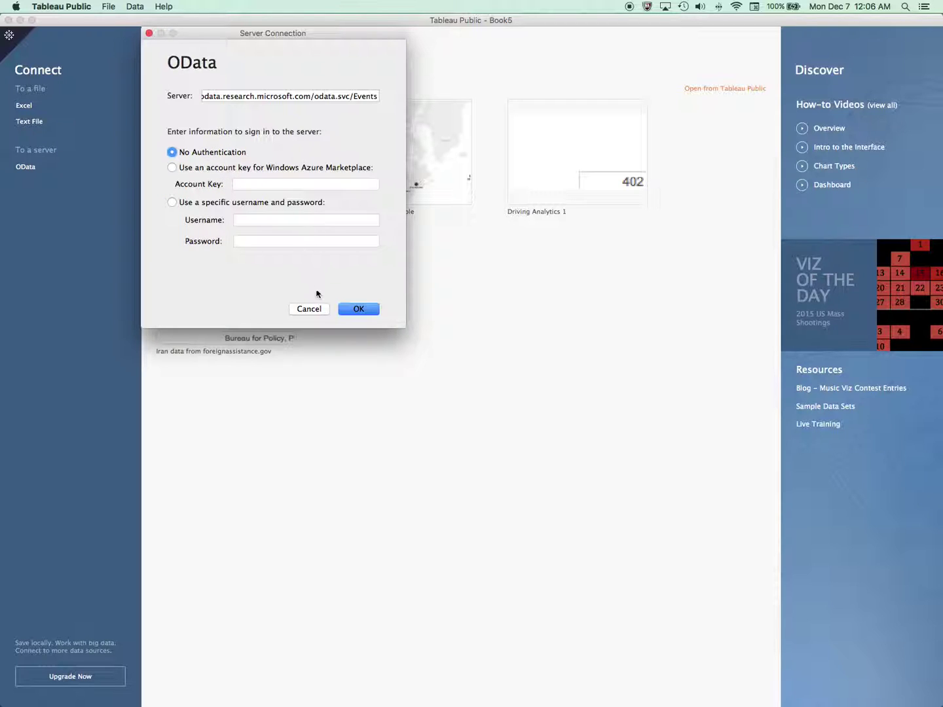
click(356, 309)
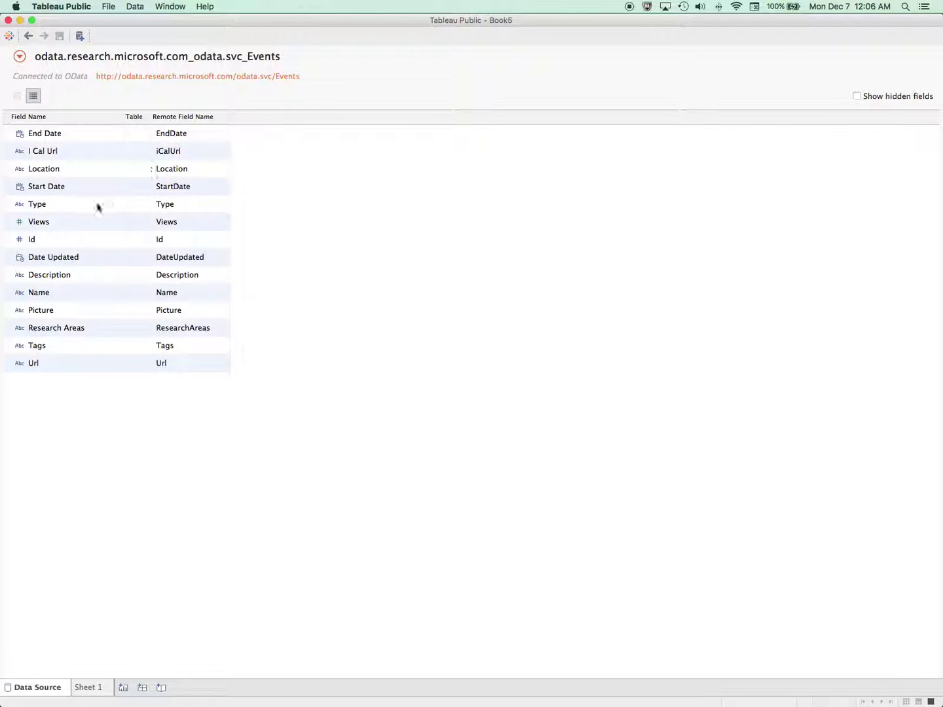
click(95, 689)
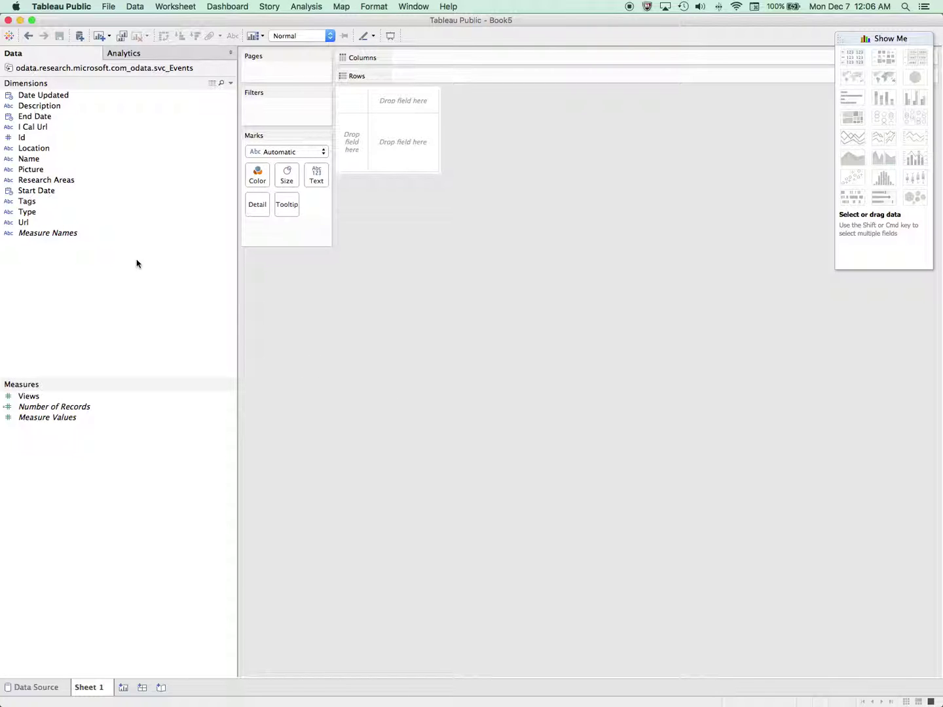
In Chrome, review the Events, Groups, Headlines and Projects field lists, then return to Tableau
key(super+Tab)
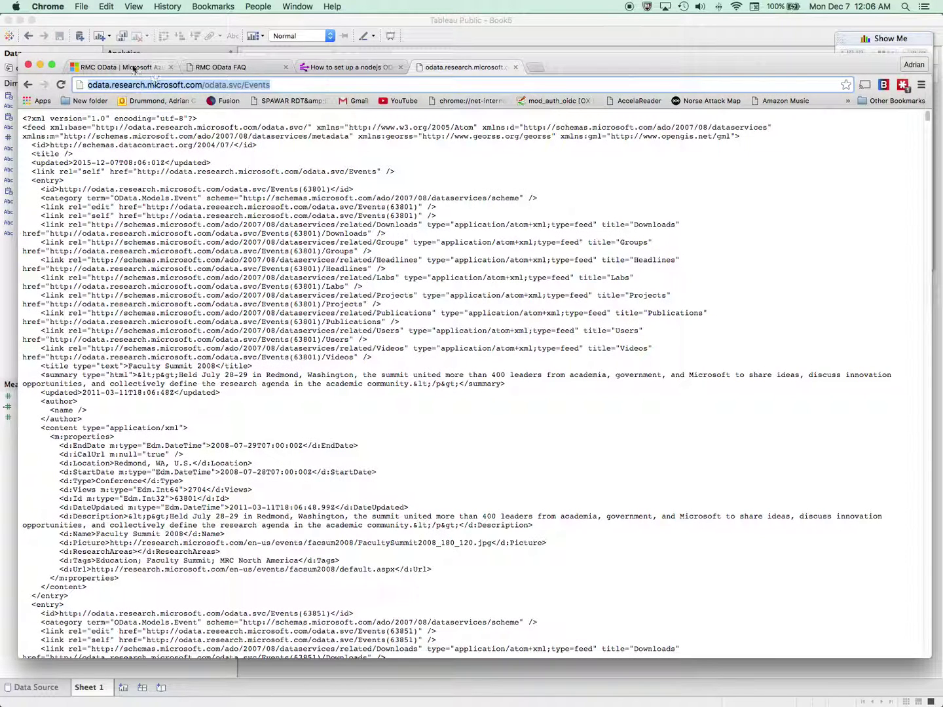
click(133, 68)
double_click(208, 443)
scroll(212, 444, down, 5)
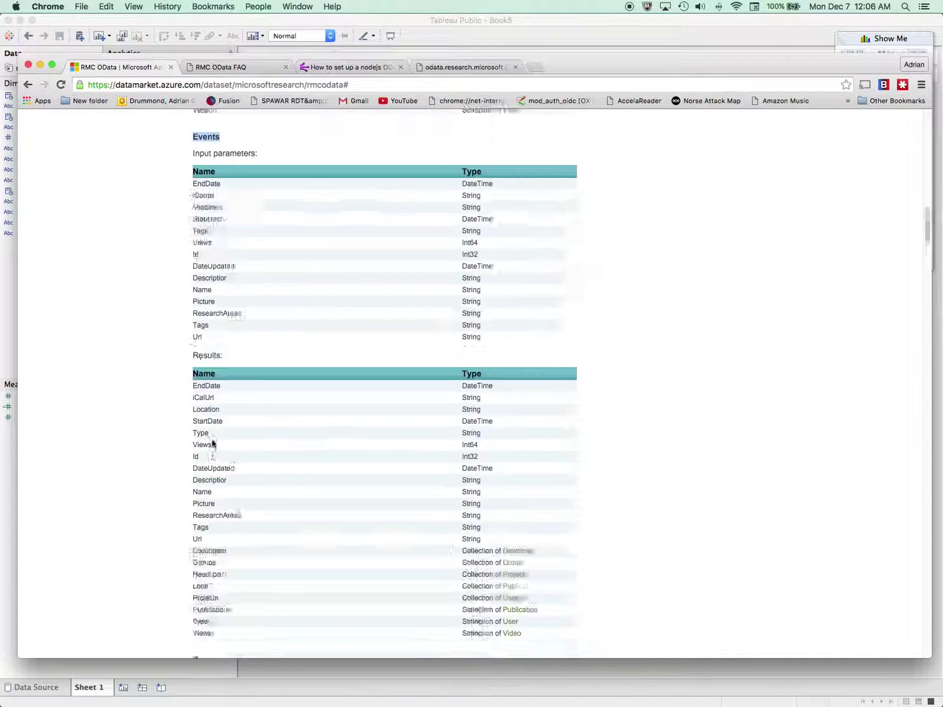
scroll(211, 445, down, 3)
double_click(208, 469)
scroll(216, 456, down, 5)
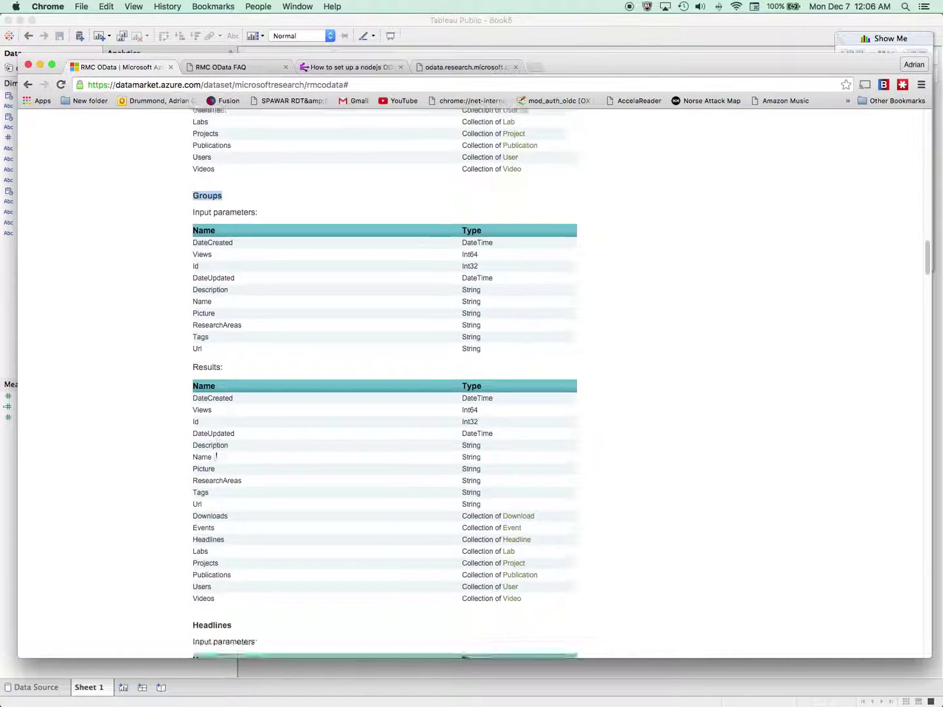
scroll(216, 456, down, 3)
double_click(213, 414)
scroll(214, 416, down, 10)
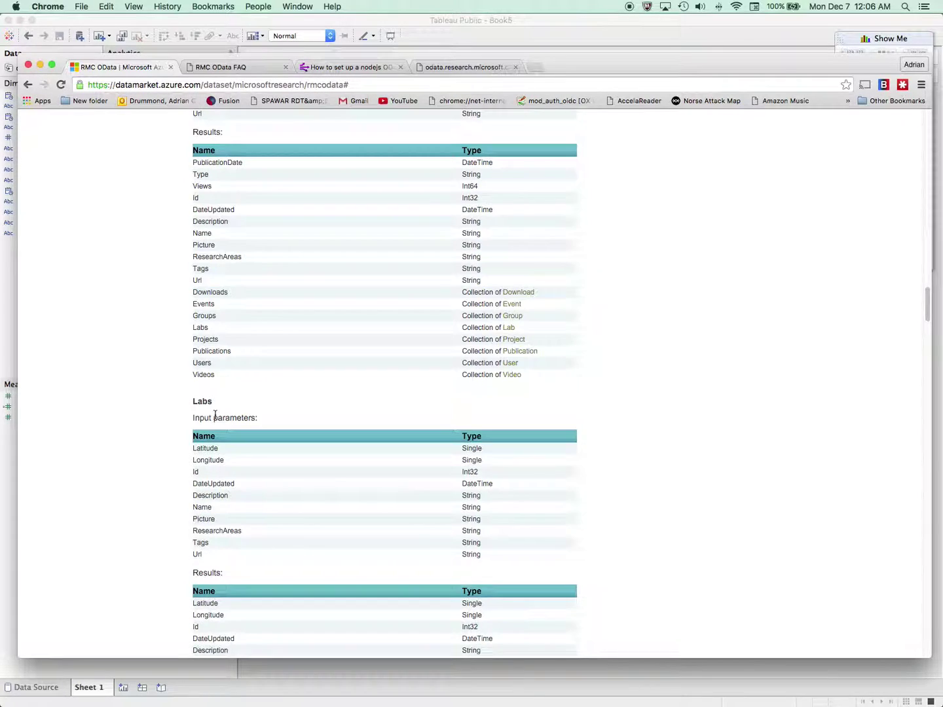
double_click(213, 517)
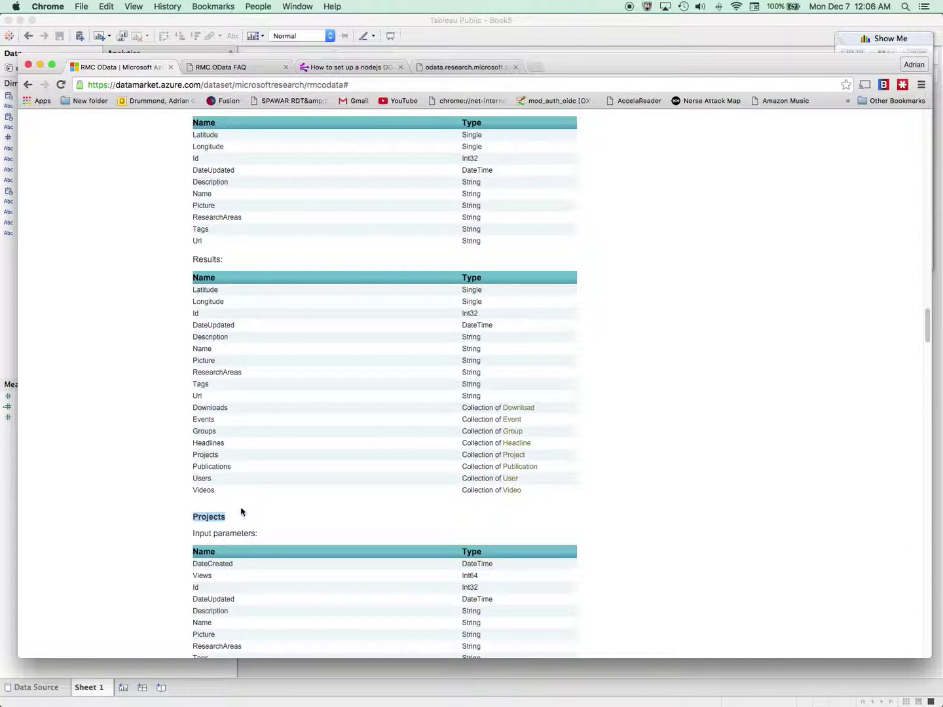
key(super+Tab)
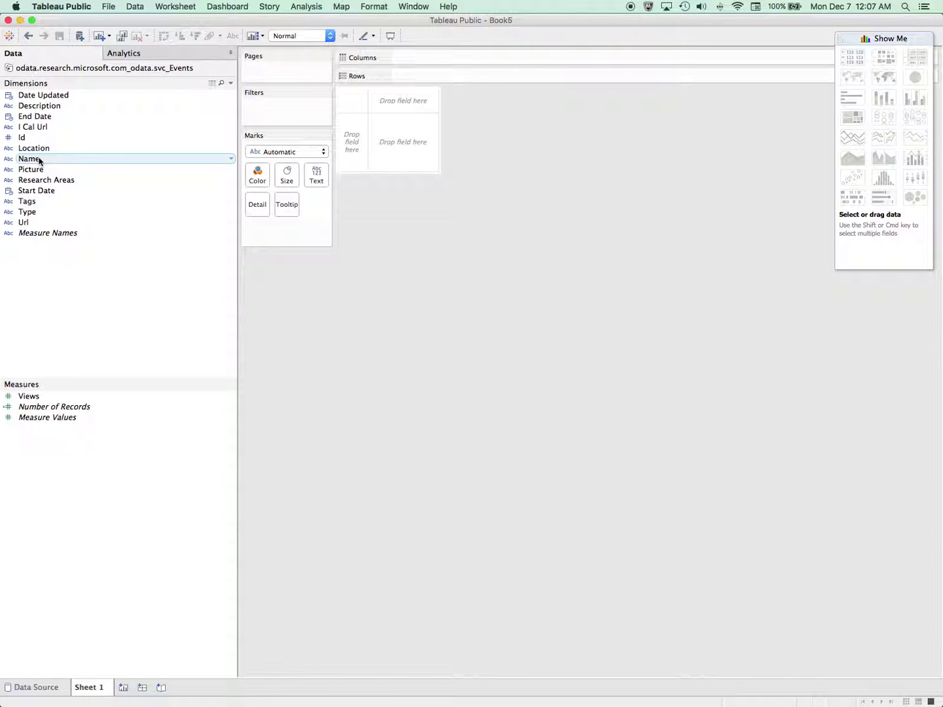
Place Name on Columns, Description on Rows, and SUM(Views) on the Marks card
drag(38, 158, 438, 63)
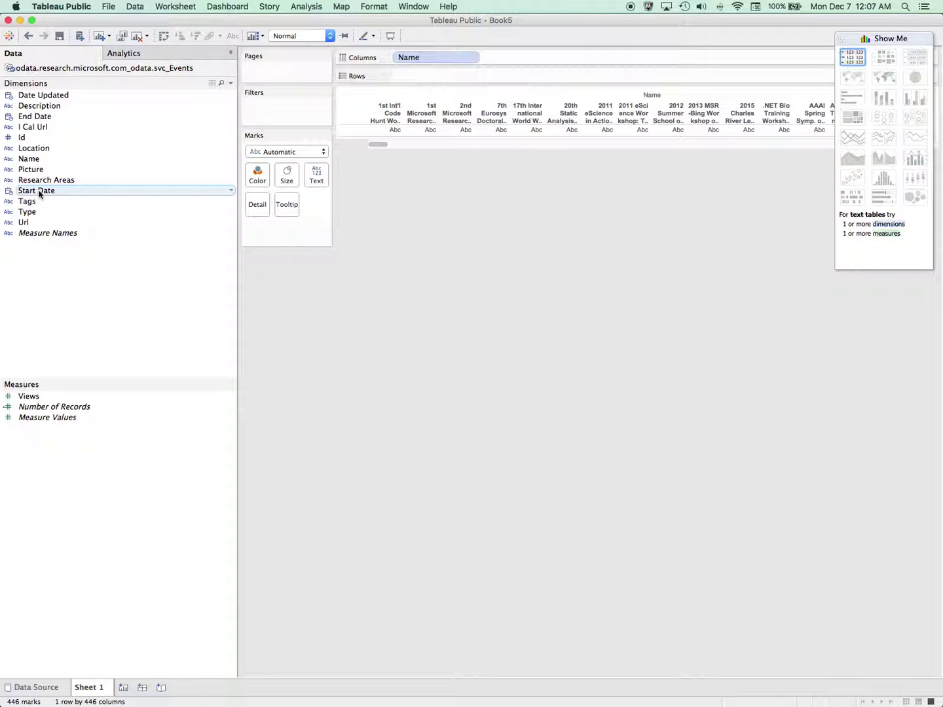
mouse_move(39, 191)
mouse_down()
mouse_move(338, 119)
mouse_move(434, 65)
mouse_move(427, 76)
mouse_move(95, 198)
mouse_up()
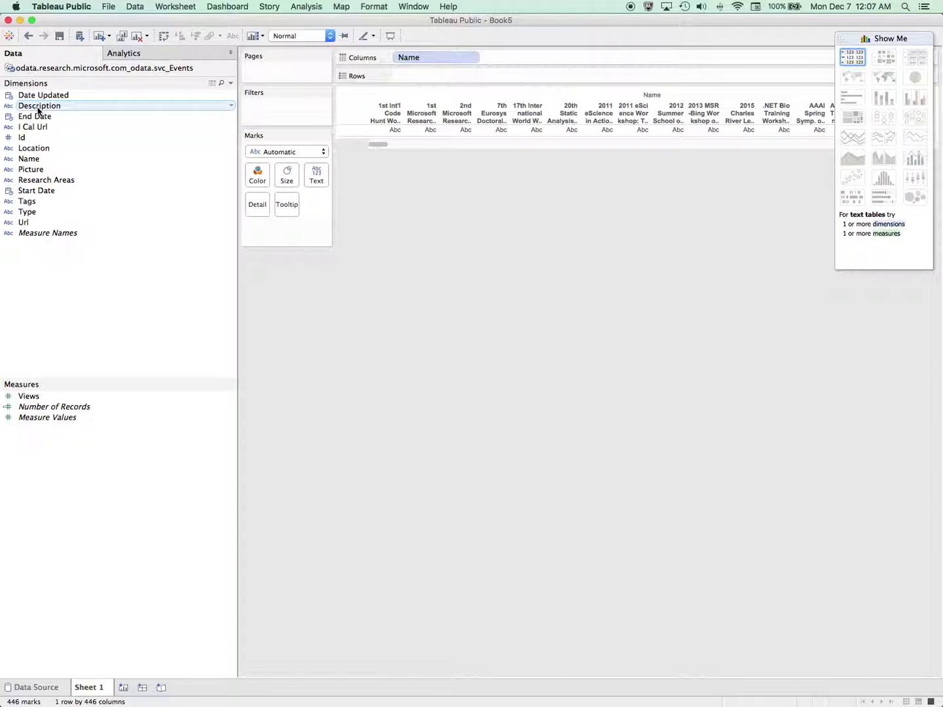
mouse_move(38, 108)
mouse_down()
mouse_move(527, 128)
mouse_move(516, 81)
mouse_move(504, 82)
mouse_up()
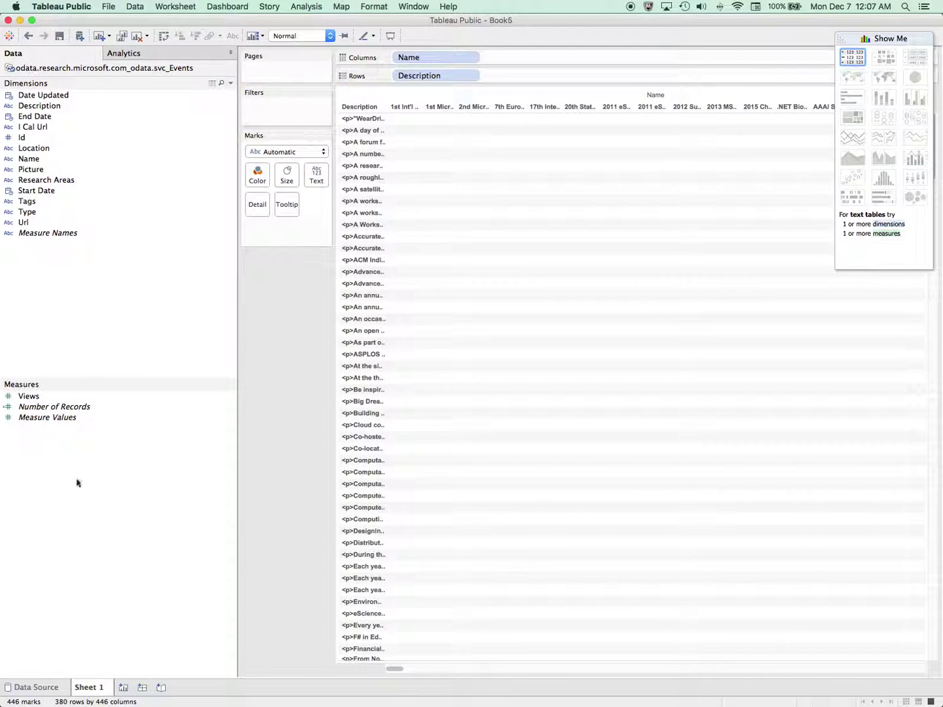
click(40, 396)
drag(41, 397, 615, 238)
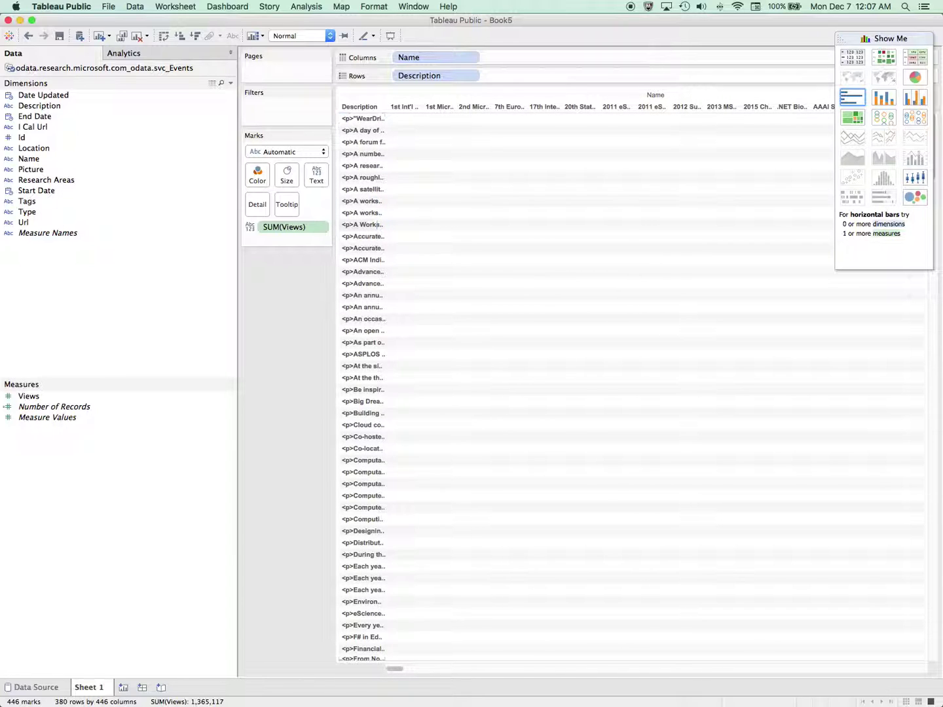
Replace Description with Location on Rows, show side-by-side bars coloured by Name, and widen the legend
drag(411, 76, 267, 315)
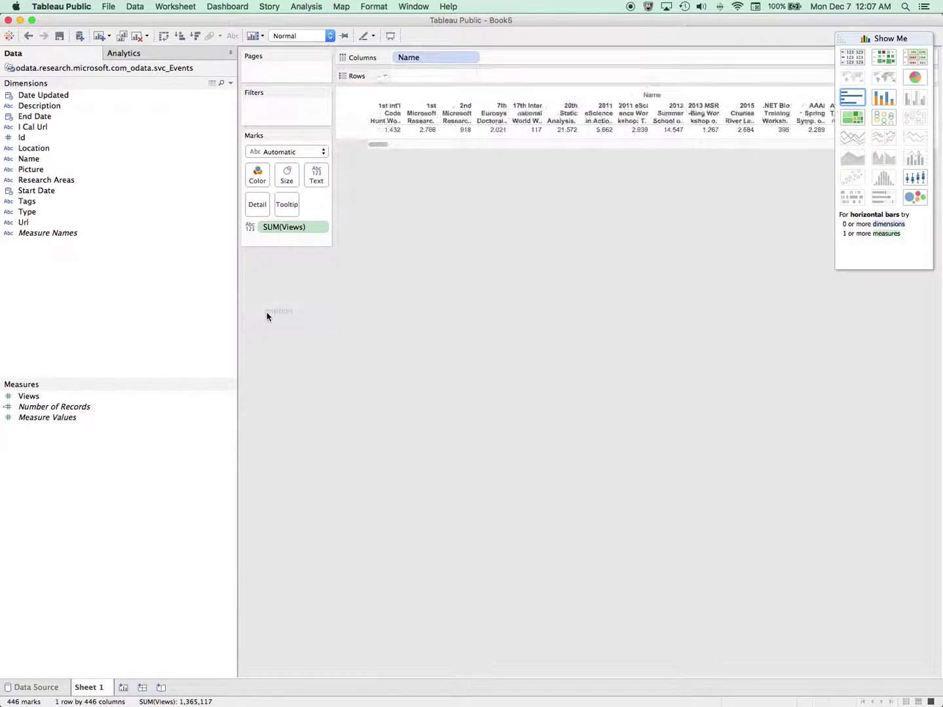
drag(34, 148, 448, 84)
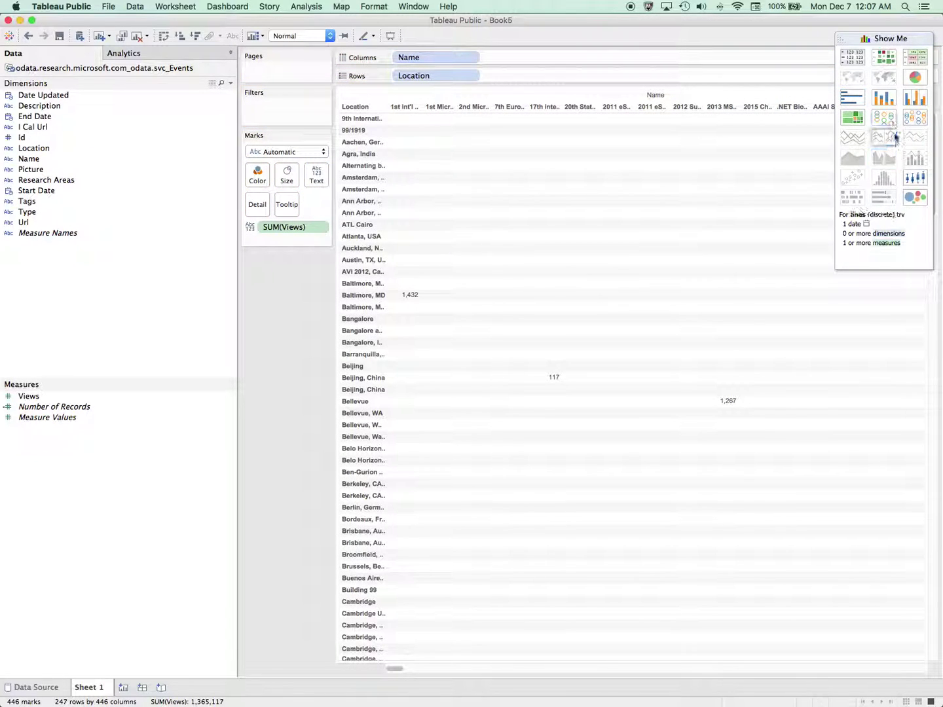
click(883, 98)
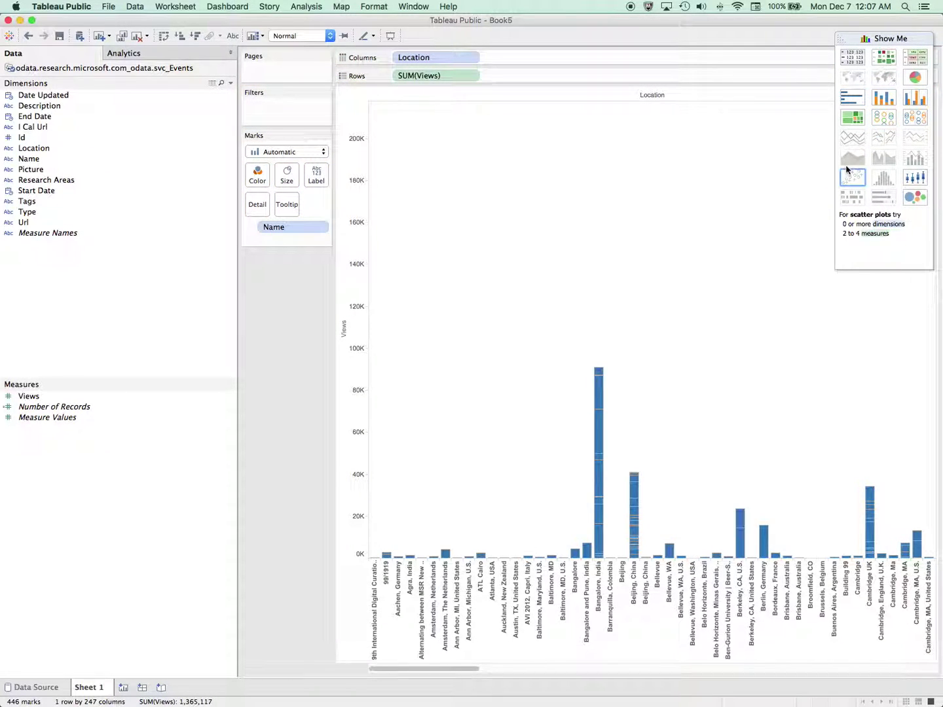
click(915, 99)
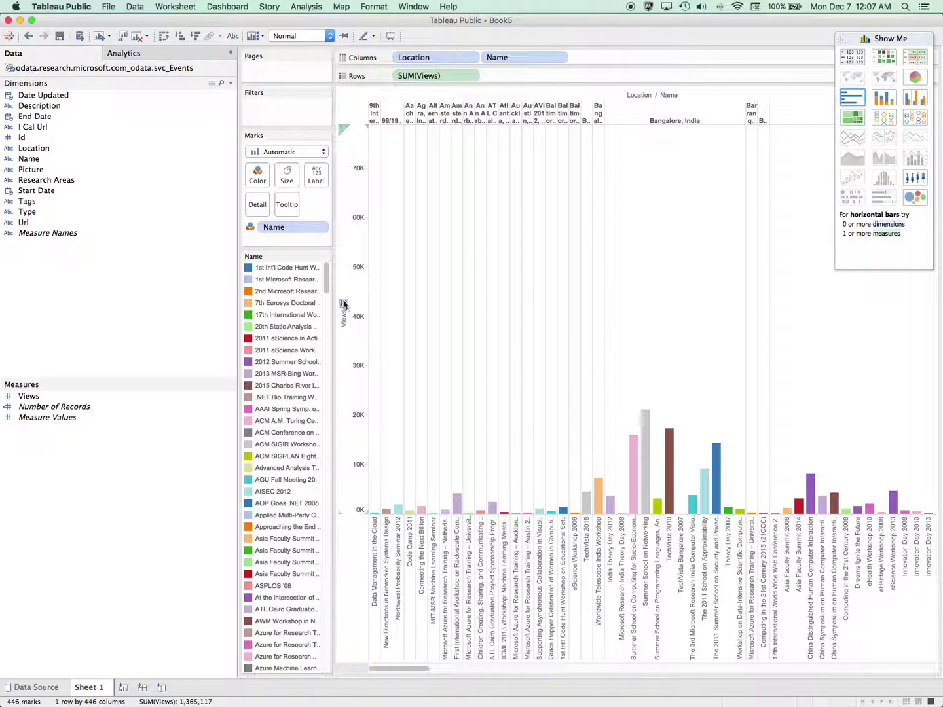
drag(331, 288, 392, 284)
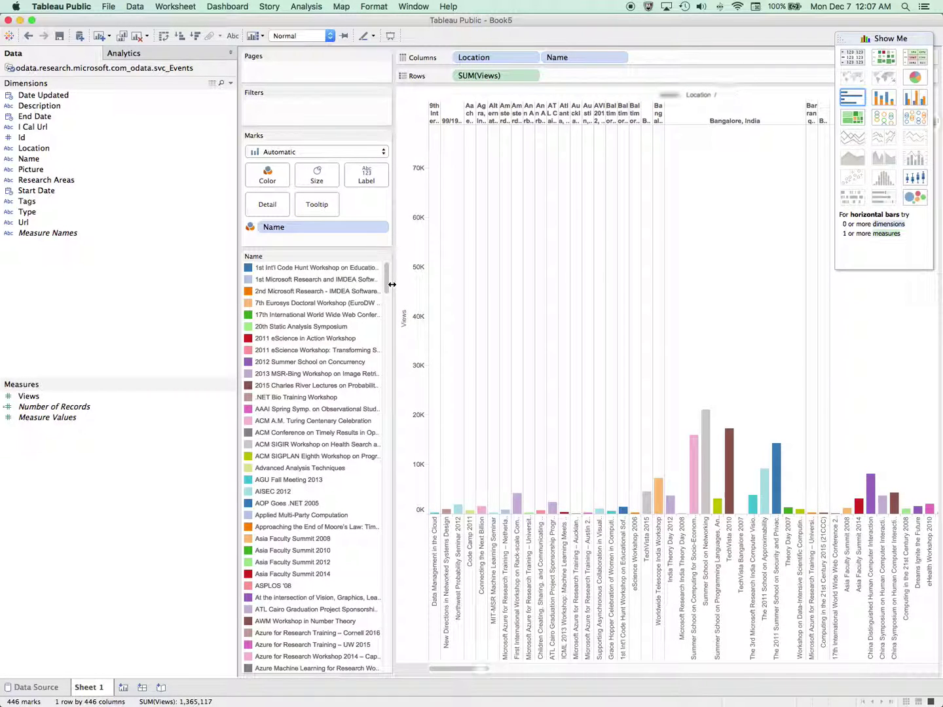